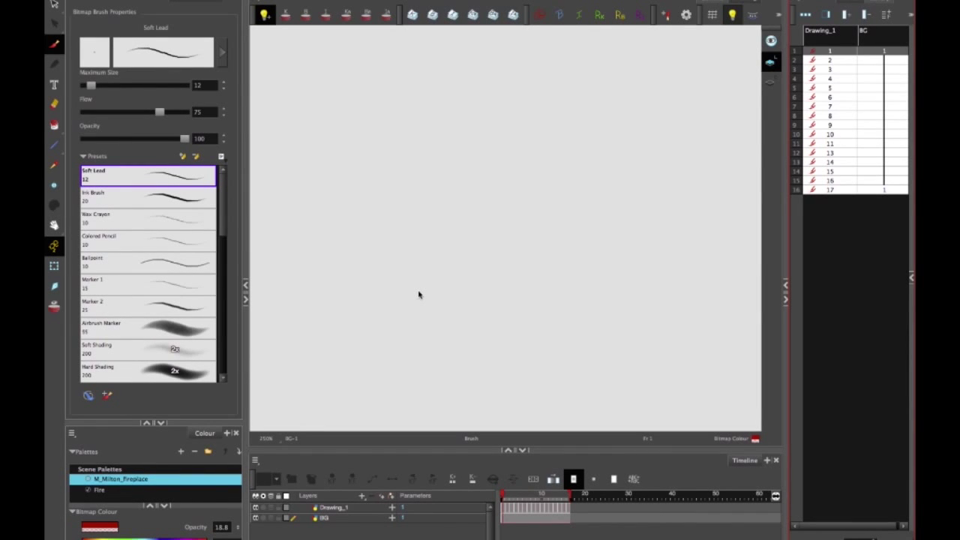
Add a drawing layer named V with vector line art and vector colour art
click(384, 498)
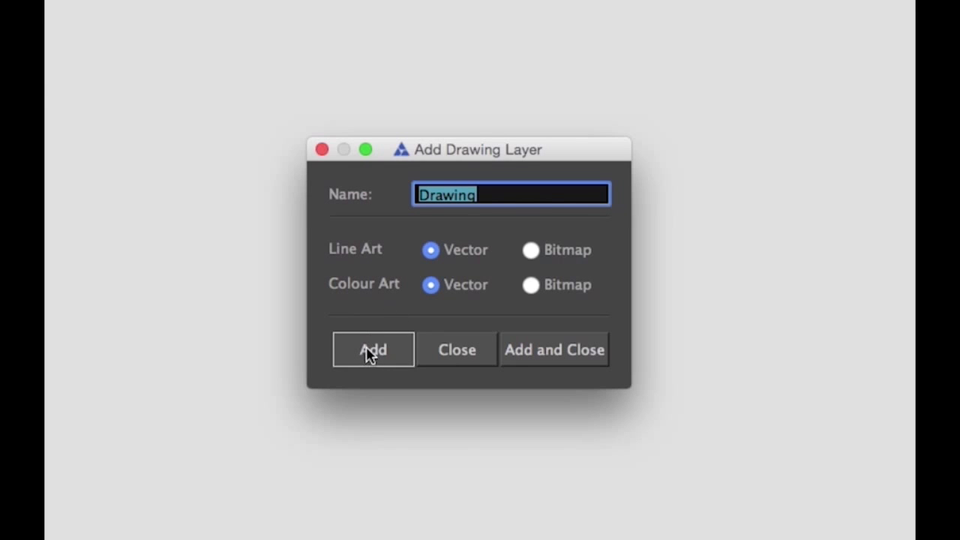
text(V)
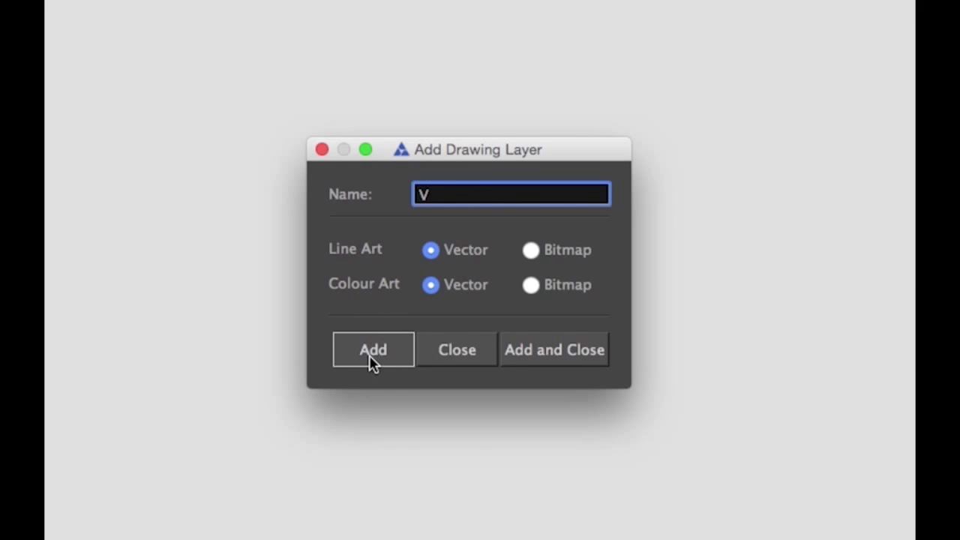
click(371, 358)
Add a second drawing layer named B with bitmap line art and vector colour art, and close the layer dialog
text(B)
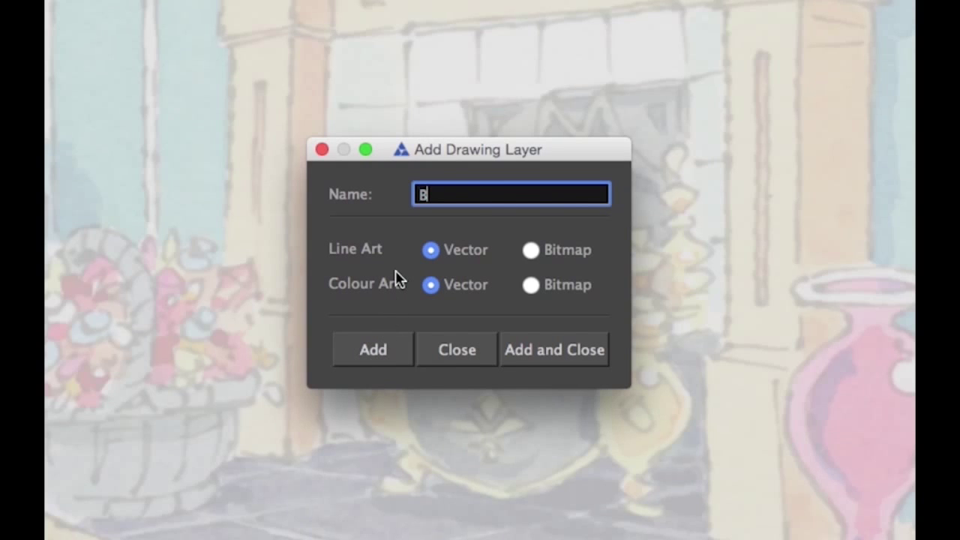
click(531, 249)
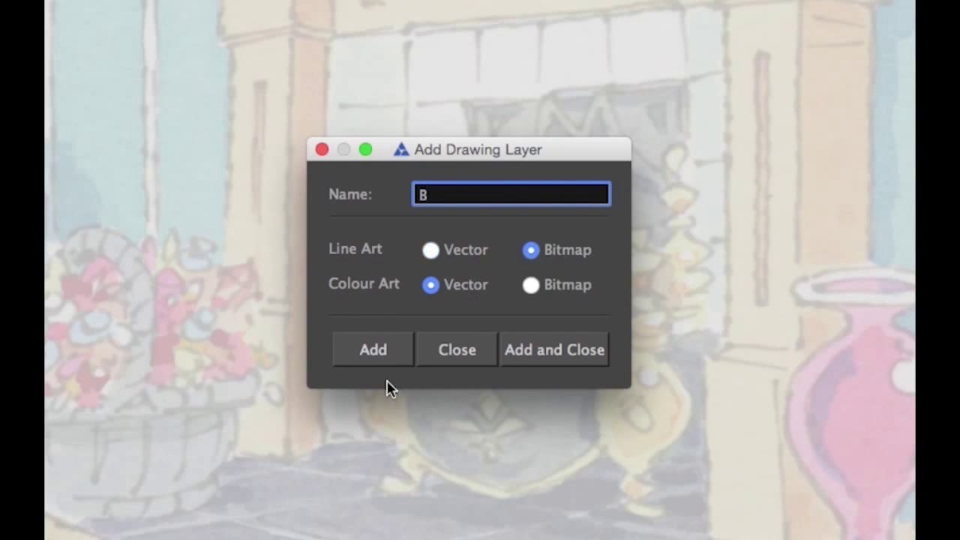
click(373, 351)
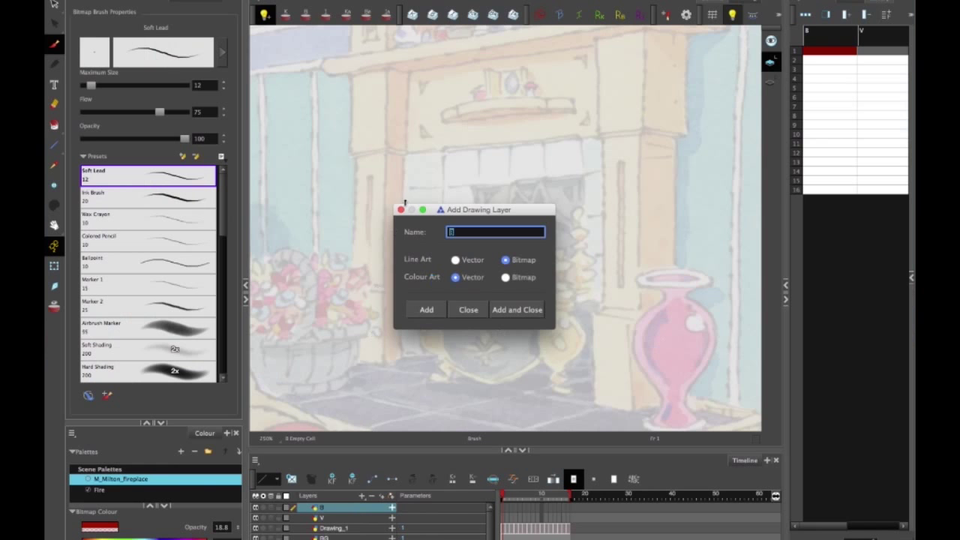
click(322, 149)
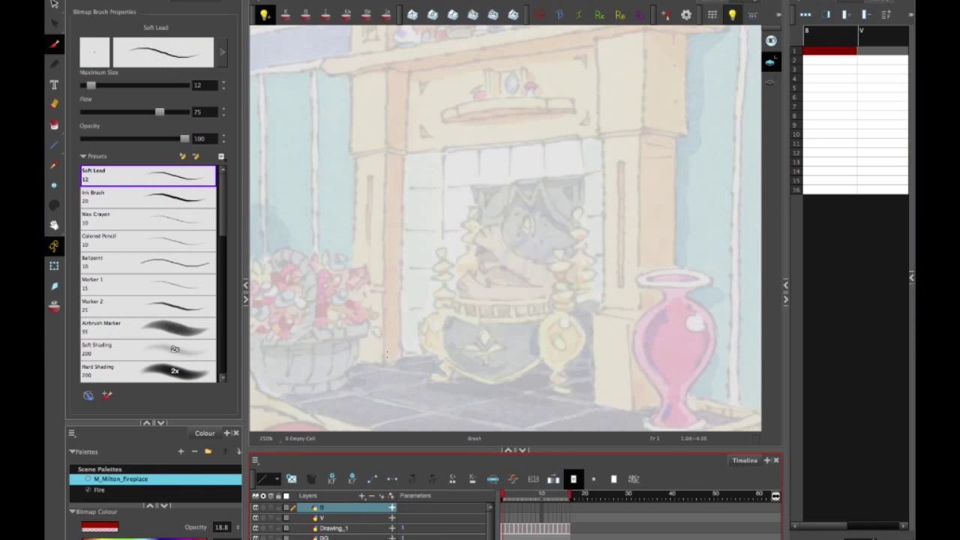
Make layer V active and choose the Brush 3 preset for the vector brush
click(333, 518)
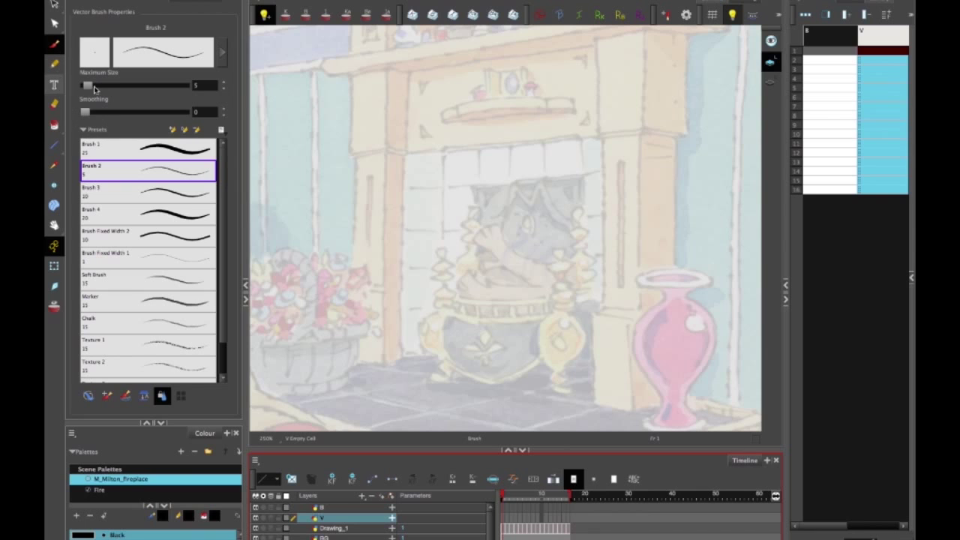
drag(222, 192, 223, 265)
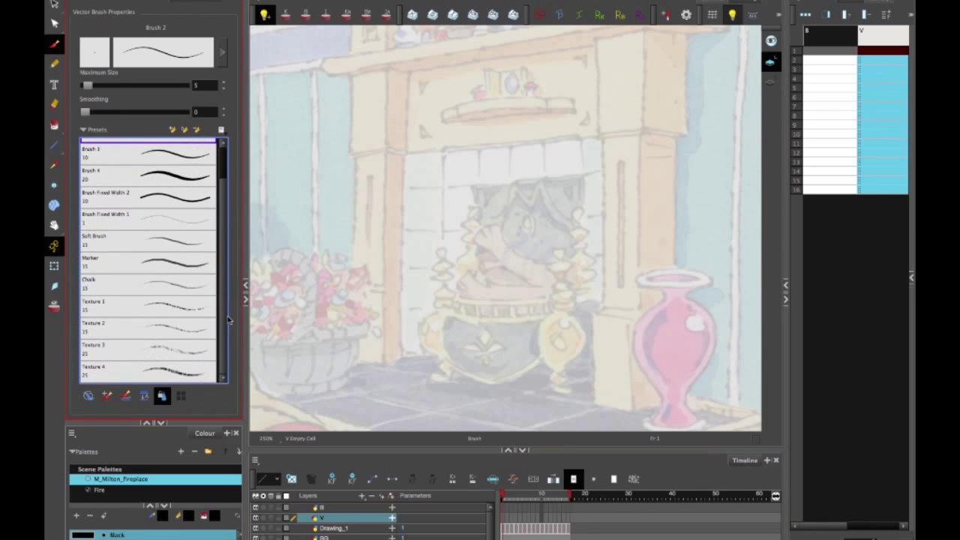
click(178, 156)
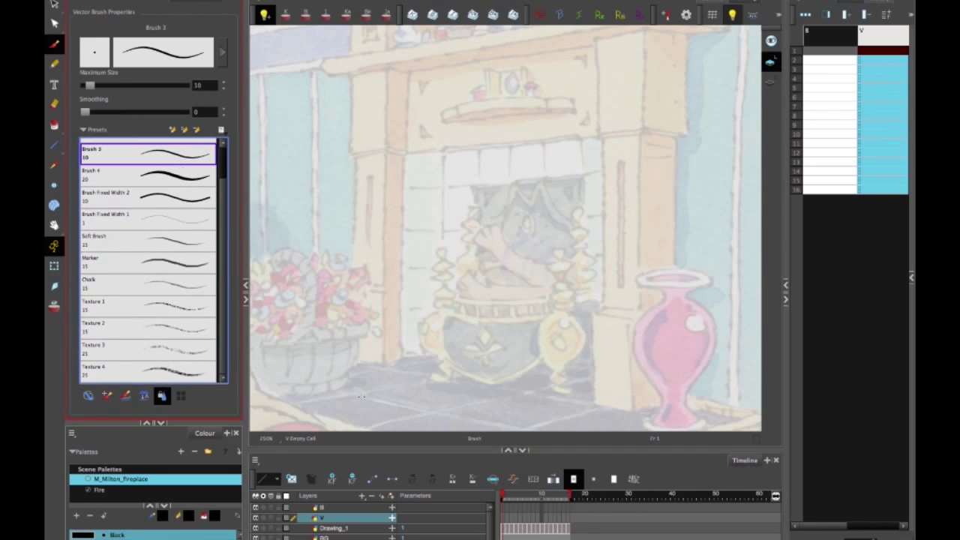
mouse_move(490, 287)
mouse_down()
mouse_move(463, 237)
mouse_move(476, 182)
mouse_move(443, 258)
mouse_move(419, 227)
mouse_move(441, 271)
mouse_up()
mouse_move(488, 244)
mouse_down()
mouse_move(491, 222)
mouse_move(488, 246)
mouse_up()
key(ctrl+z)
key(ctrl+z)
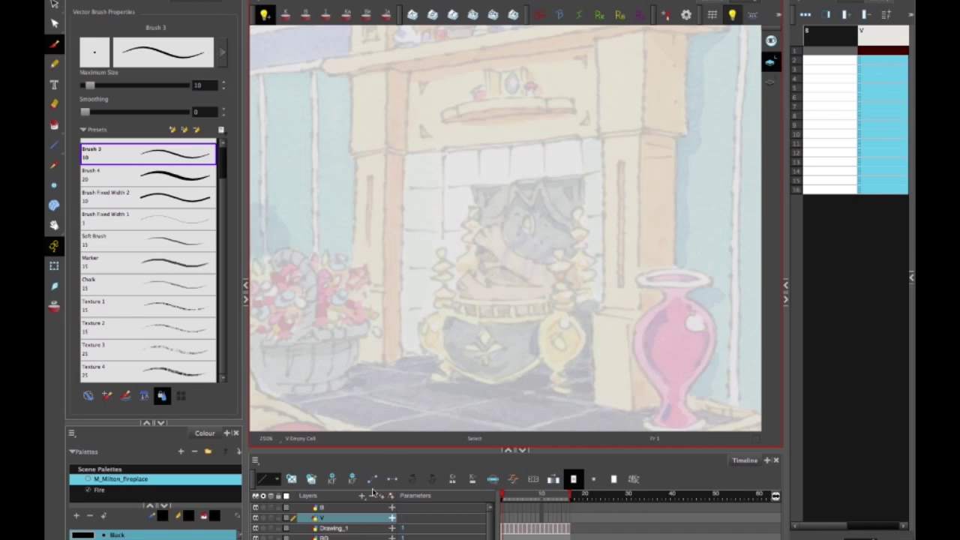
Draw a small curved flame outline above the fireplace cauldron on frame 1 of layer V
mouse_move(514, 291)
mouse_down()
mouse_move(530, 243)
mouse_move(501, 267)
mouse_move(496, 285)
mouse_move(509, 294)
mouse_up()
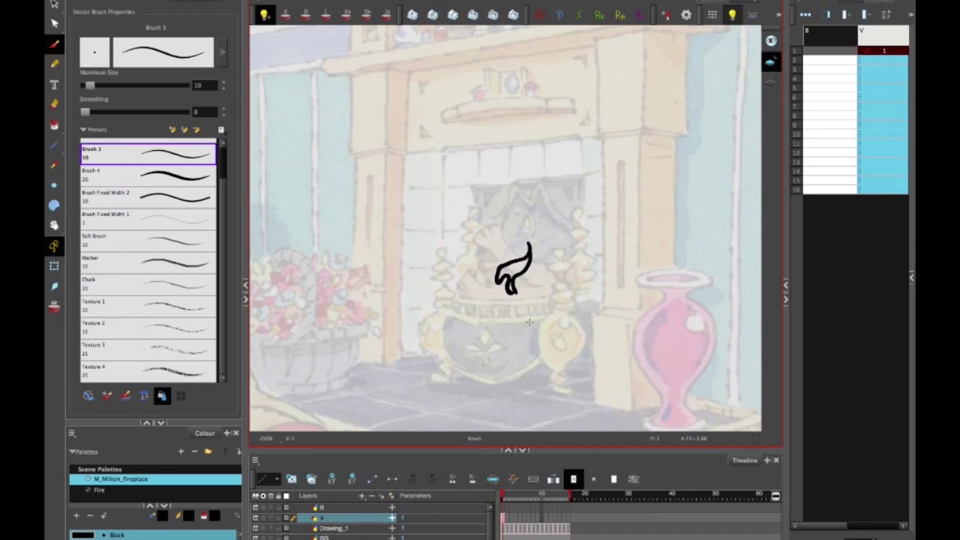
key(o)
mouse_move(501, 226)
mouse_down()
mouse_move(511, 222)
mouse_move(543, 248)
mouse_up()
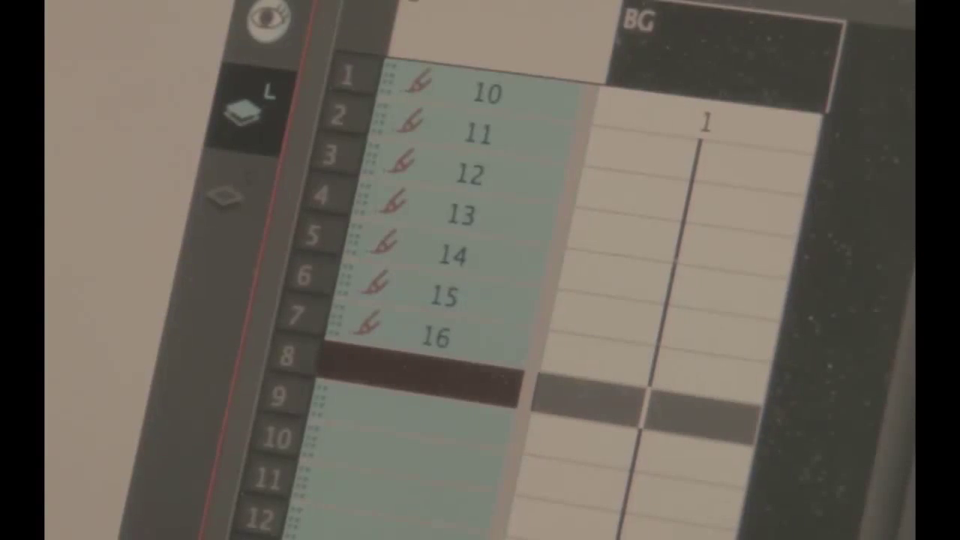
Sketch the flame's contours and side tongue in red over the blue rough lines inside the fireplace
key(alt+shift+r)
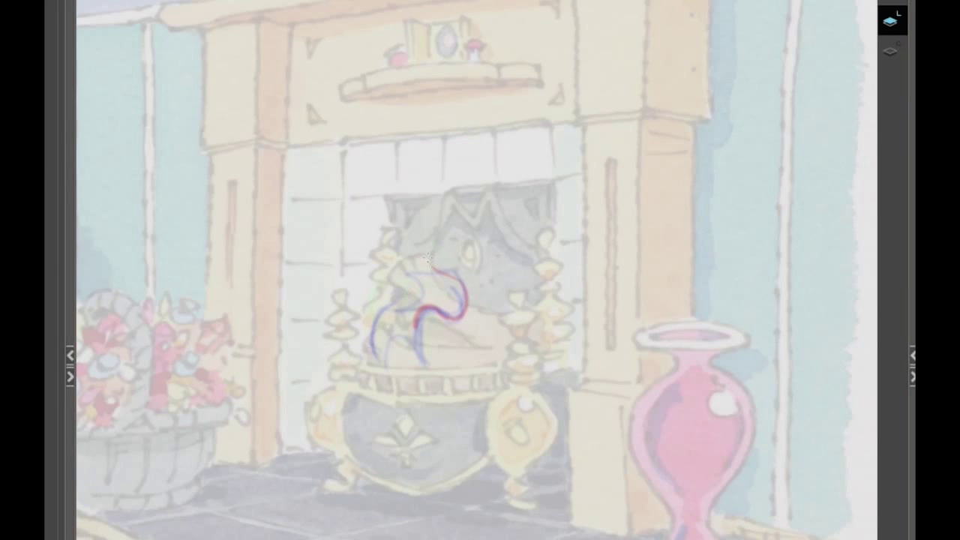
mouse_move(426, 259)
mouse_down()
mouse_move(406, 308)
mouse_move(389, 324)
mouse_move(393, 303)
mouse_move(376, 348)
mouse_move(402, 326)
mouse_up()
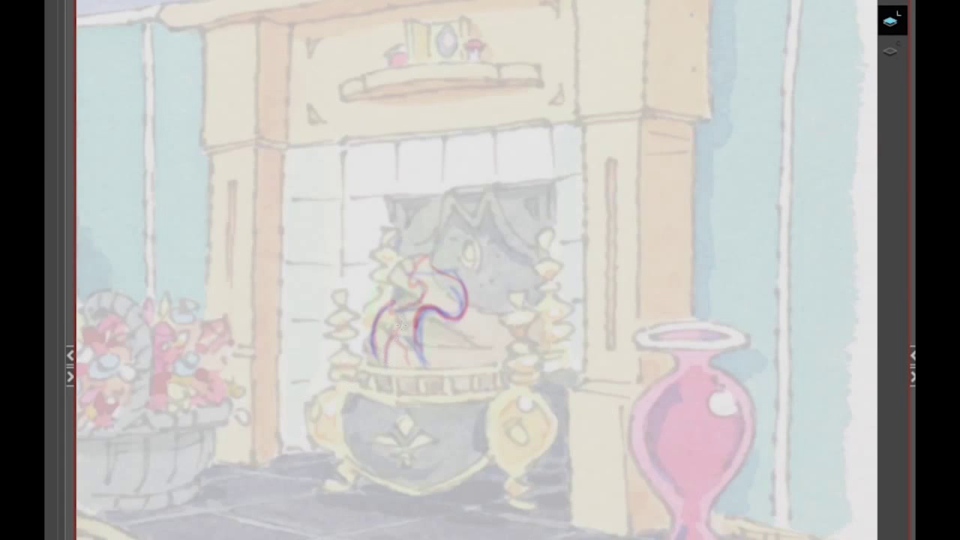
mouse_move(414, 365)
mouse_down()
mouse_move(426, 308)
mouse_move(454, 321)
mouse_move(441, 281)
mouse_move(449, 287)
mouse_move(420, 303)
mouse_move(452, 287)
mouse_move(411, 308)
mouse_move(402, 346)
mouse_move(386, 344)
mouse_move(408, 315)
mouse_up()
mouse_move(449, 284)
mouse_down()
mouse_move(416, 272)
mouse_move(426, 283)
mouse_move(415, 266)
mouse_move(435, 246)
mouse_move(448, 276)
mouse_up()
mouse_move(391, 361)
mouse_down()
mouse_move(405, 313)
mouse_move(409, 343)
mouse_up()
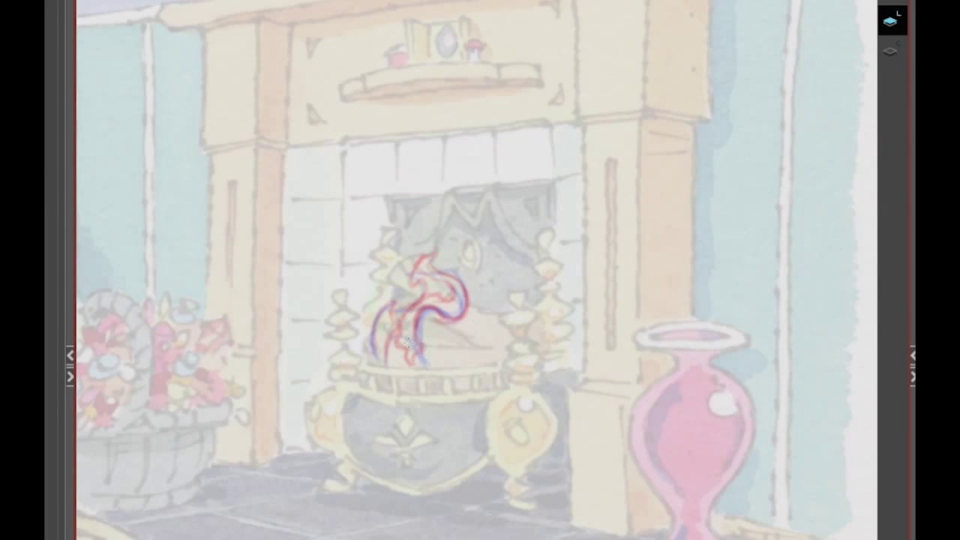
mouse_move(388, 307)
mouse_down()
mouse_move(369, 345)
mouse_move(367, 315)
mouse_move(389, 263)
mouse_move(362, 324)
mouse_move(370, 341)
mouse_move(362, 315)
mouse_move(393, 303)
mouse_move(402, 400)
mouse_move(389, 313)
mouse_move(375, 354)
mouse_up()
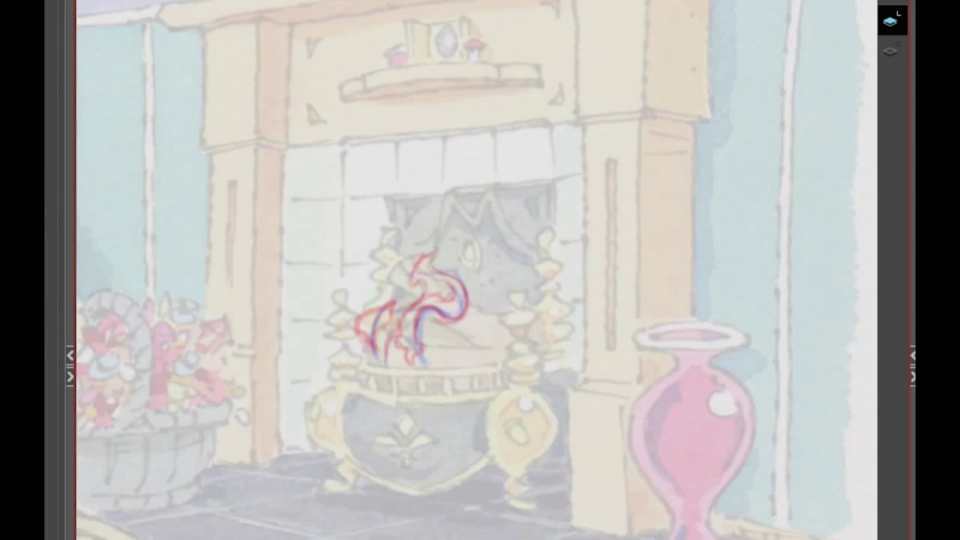
Show the Tool Presets toolbar and create a brush tool preset named Red that stores both colour and tool
right_click(56, 351)
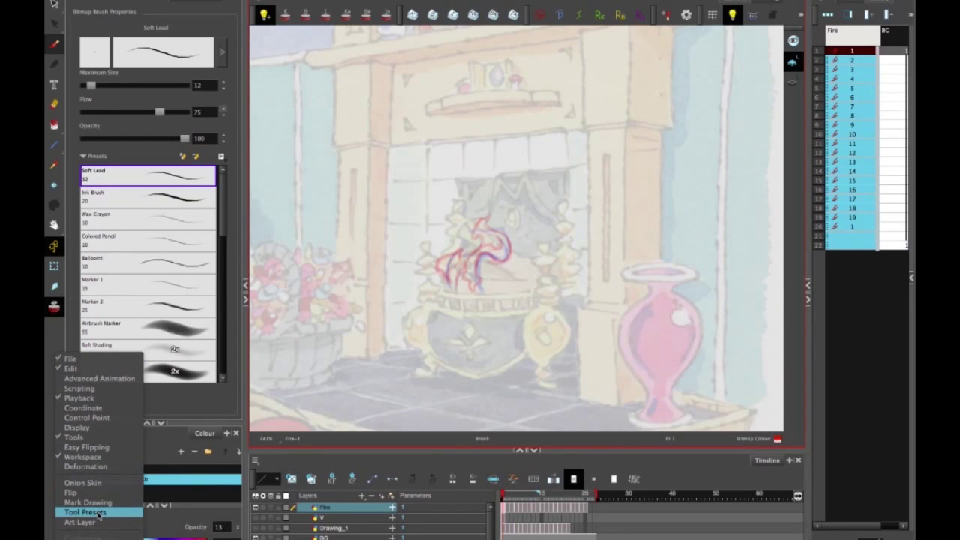
click(98, 512)
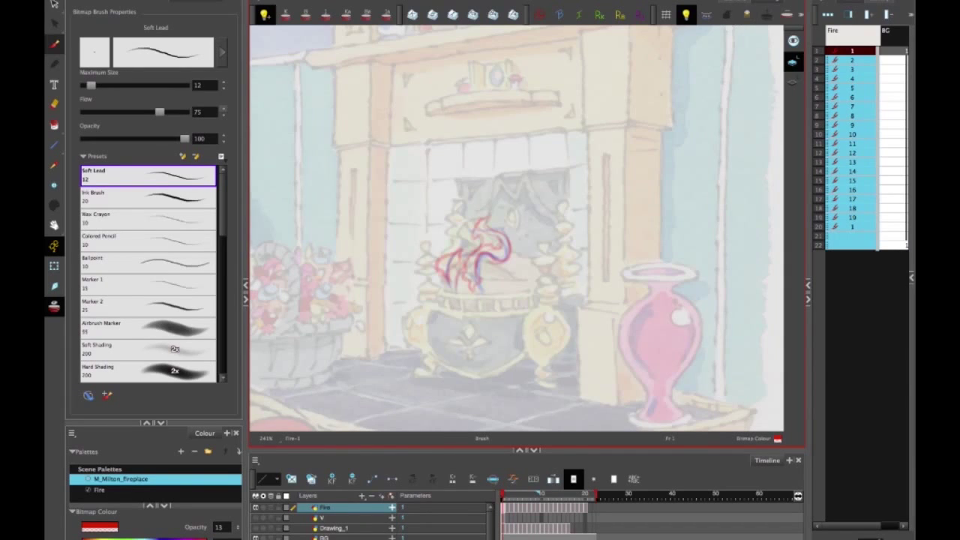
click(652, 2)
drag(478, 170, 417, 172)
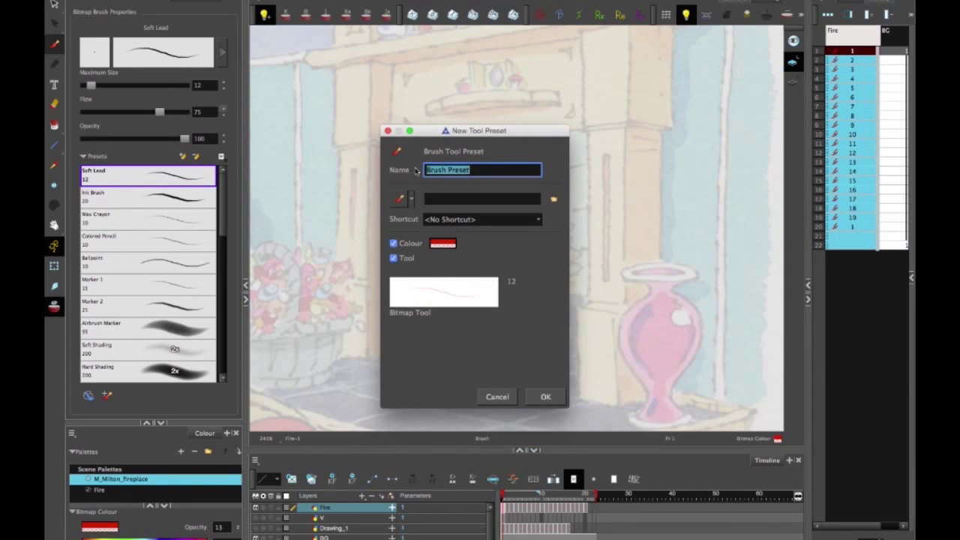
text(Red)
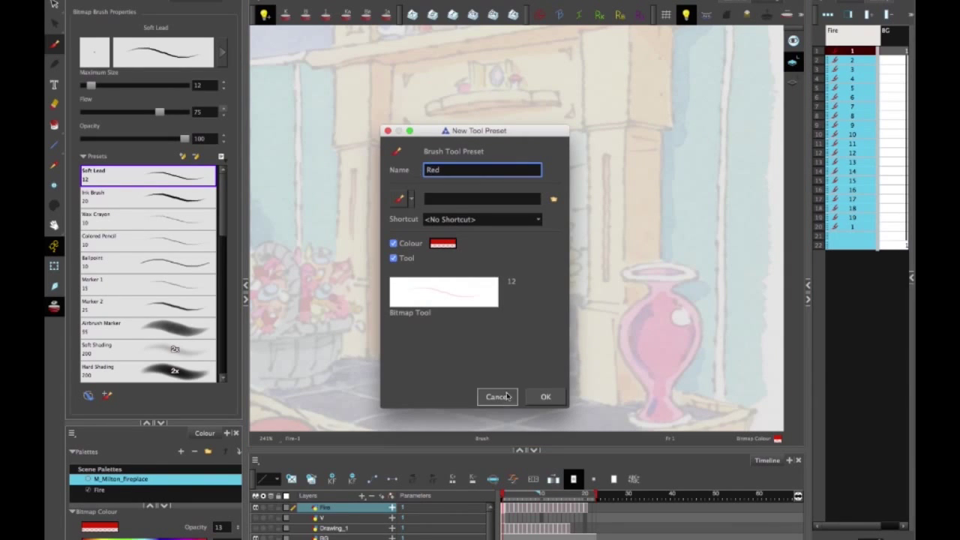
click(545, 397)
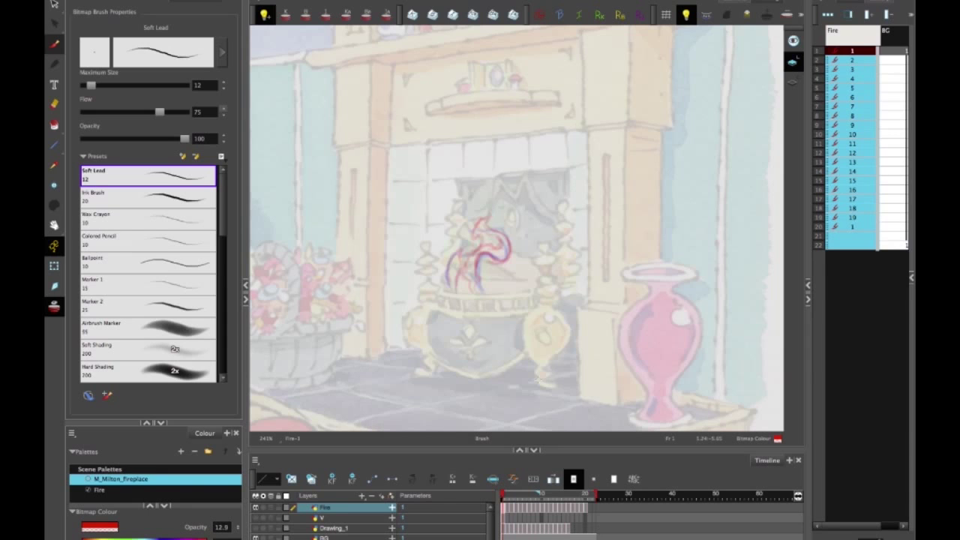
Rough out the flame above the cauldron on frame 1 of the Fire layer with freehand strokes
click(148, 285)
drag(492, 230, 476, 277)
drag(490, 217, 446, 291)
mouse_move(509, 253)
mouse_down()
mouse_move(482, 288)
mouse_move(457, 291)
mouse_up()
Go to frame 2 of the Fire layer and rough out the flame's curling shape above the cauldron
click(509, 495)
click(148, 175)
drag(486, 238, 481, 293)
drag(459, 260, 454, 292)
drag(471, 235, 458, 266)
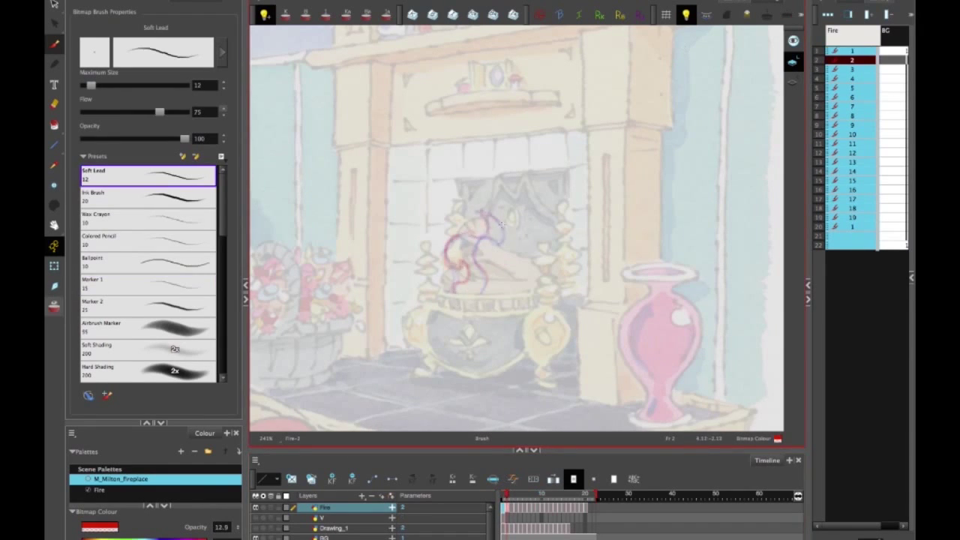
Rough out the flame's curling tongues on frame 3 of the Fire layer
click(255, 538)
mouse_move(505, 236)
mouse_down()
mouse_move(472, 259)
mouse_move(490, 243)
mouse_move(464, 297)
mouse_up()
mouse_move(467, 237)
mouse_down()
mouse_move(455, 260)
mouse_move(468, 293)
mouse_up()
mouse_move(501, 228)
mouse_down()
mouse_move(481, 237)
mouse_move(504, 238)
mouse_move(487, 244)
mouse_up()
click(148, 285)
mouse_move(480, 239)
mouse_down()
mouse_move(480, 293)
mouse_move(453, 290)
mouse_up()
drag(478, 234, 472, 255)
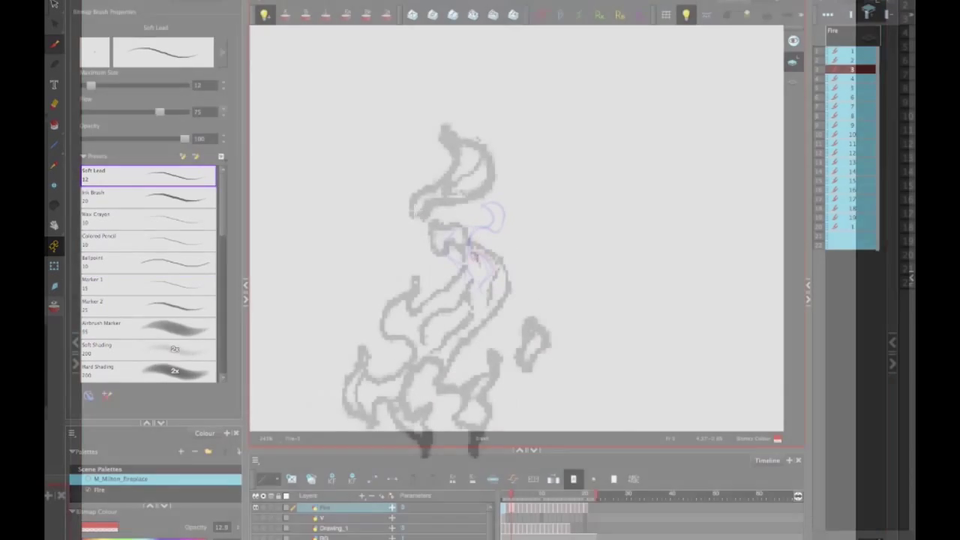
Ink the grey rough flame with clean black outlines, covering the detached upper flame and the main body
drag(505, 136, 488, 196)
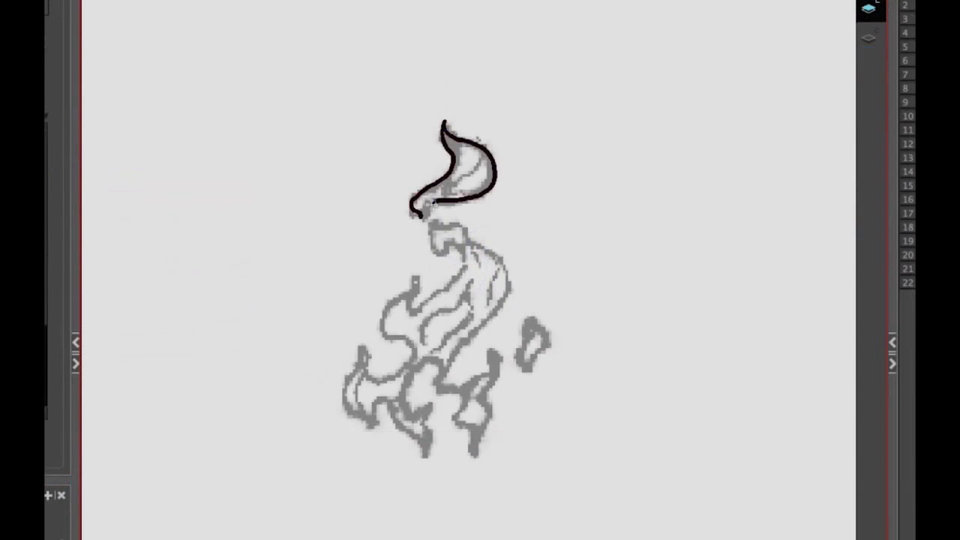
mouse_move(490, 359)
mouse_down()
mouse_move(441, 308)
mouse_move(486, 243)
mouse_up()
drag(416, 281, 448, 255)
drag(449, 255, 431, 221)
mouse_move(431, 220)
mouse_down()
mouse_move(465, 240)
mouse_move(492, 302)
mouse_up()
mouse_move(498, 263)
mouse_down()
mouse_move(451, 360)
mouse_move(491, 348)
mouse_up()
mouse_move(491, 348)
mouse_down()
mouse_move(473, 457)
mouse_move(460, 394)
mouse_move(425, 453)
mouse_up()
Advance to the next drawing and ink its detached flames, main flame body and side spark in black
key(period)
drag(457, 136, 417, 100)
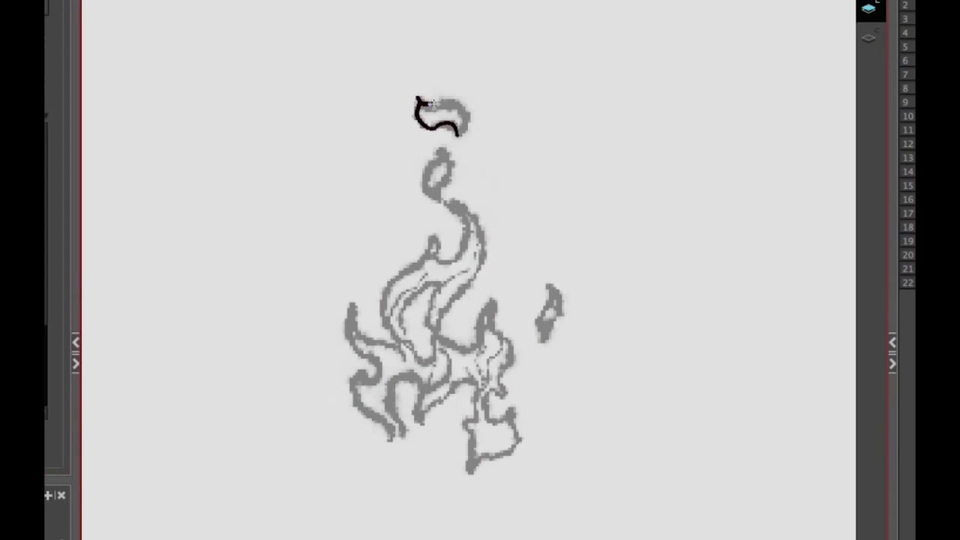
mouse_move(432, 240)
mouse_down()
mouse_move(444, 304)
mouse_move(498, 352)
mouse_up()
drag(477, 456, 466, 471)
drag(422, 420, 392, 441)
mouse_move(391, 441)
mouse_down()
mouse_move(354, 398)
mouse_move(361, 369)
mouse_up()
drag(361, 369, 351, 307)
drag(351, 307, 401, 354)
drag(432, 240, 393, 281)
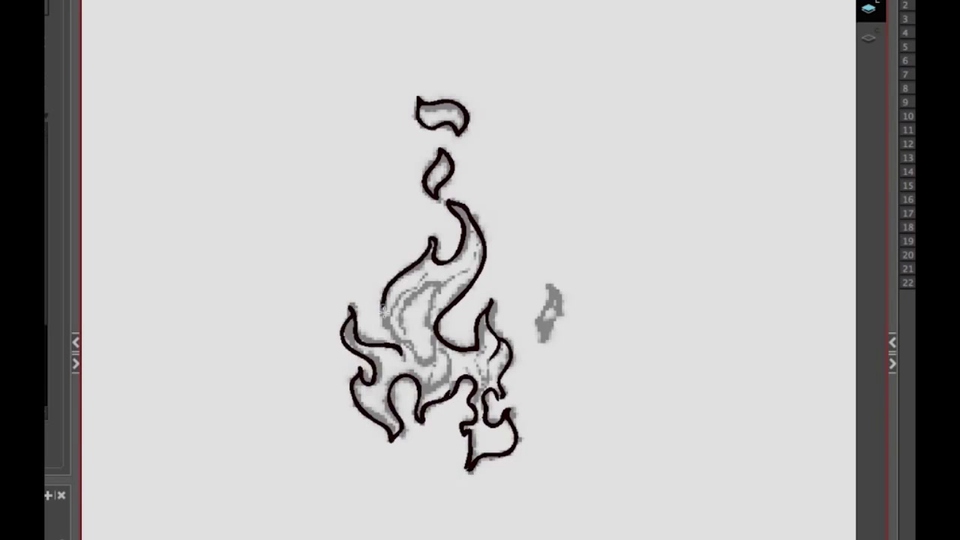
drag(554, 321, 541, 343)
Advance to the following drawing and ink the S-shaped flame, its lower tongues and the two side sparks in black
key(period)
drag(404, 440, 365, 421)
drag(366, 422, 359, 340)
drag(384, 402, 389, 338)
drag(398, 326, 454, 142)
mouse_move(453, 142)
mouse_down()
mouse_move(510, 225)
mouse_move(463, 269)
mouse_up()
drag(461, 261, 438, 344)
drag(480, 281, 484, 347)
drag(498, 294, 511, 334)
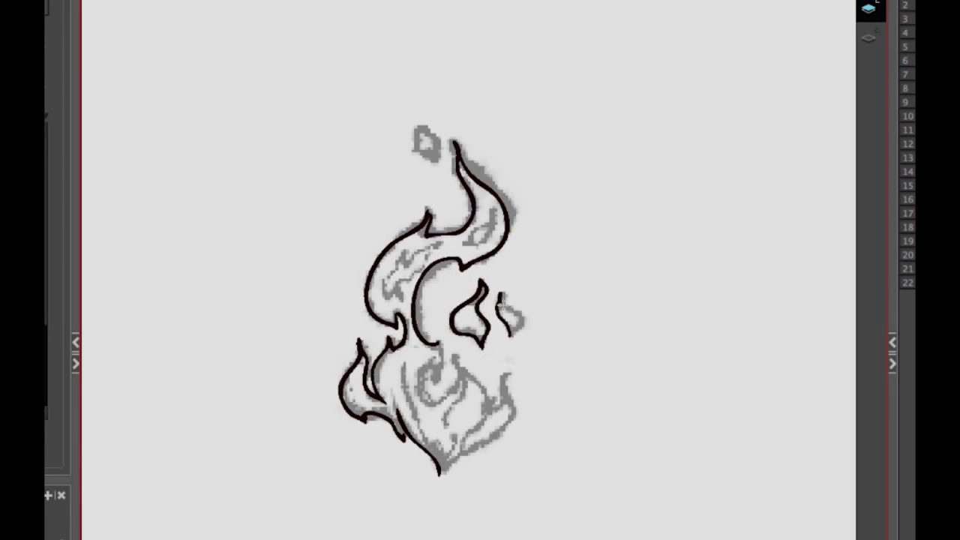
drag(496, 407, 507, 374)
drag(507, 374, 440, 474)
Move on one more drawing and trace the outer contour of its rough flame in black
key(period)
mouse_move(394, 317)
mouse_down()
mouse_move(390, 267)
mouse_move(358, 288)
mouse_up()
drag(358, 289, 430, 95)
drag(430, 94, 472, 220)
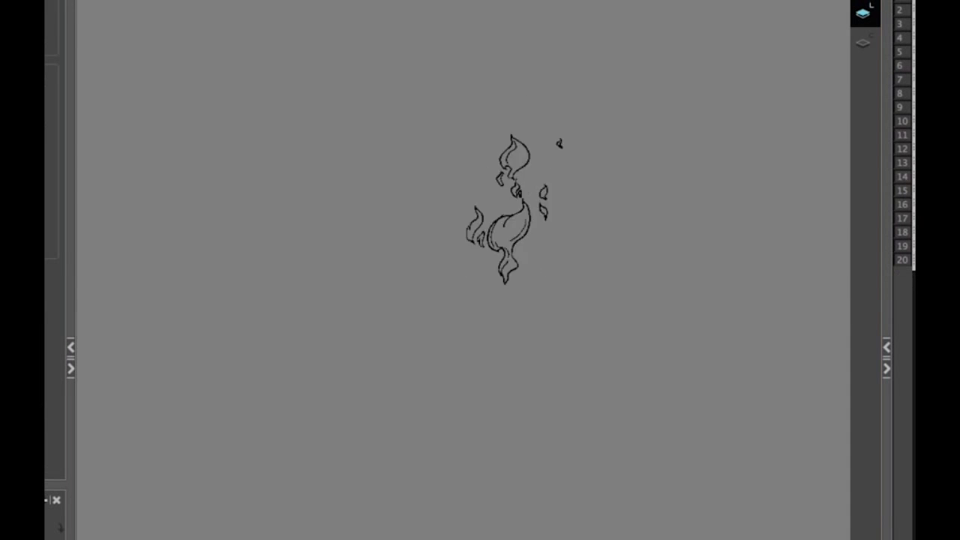